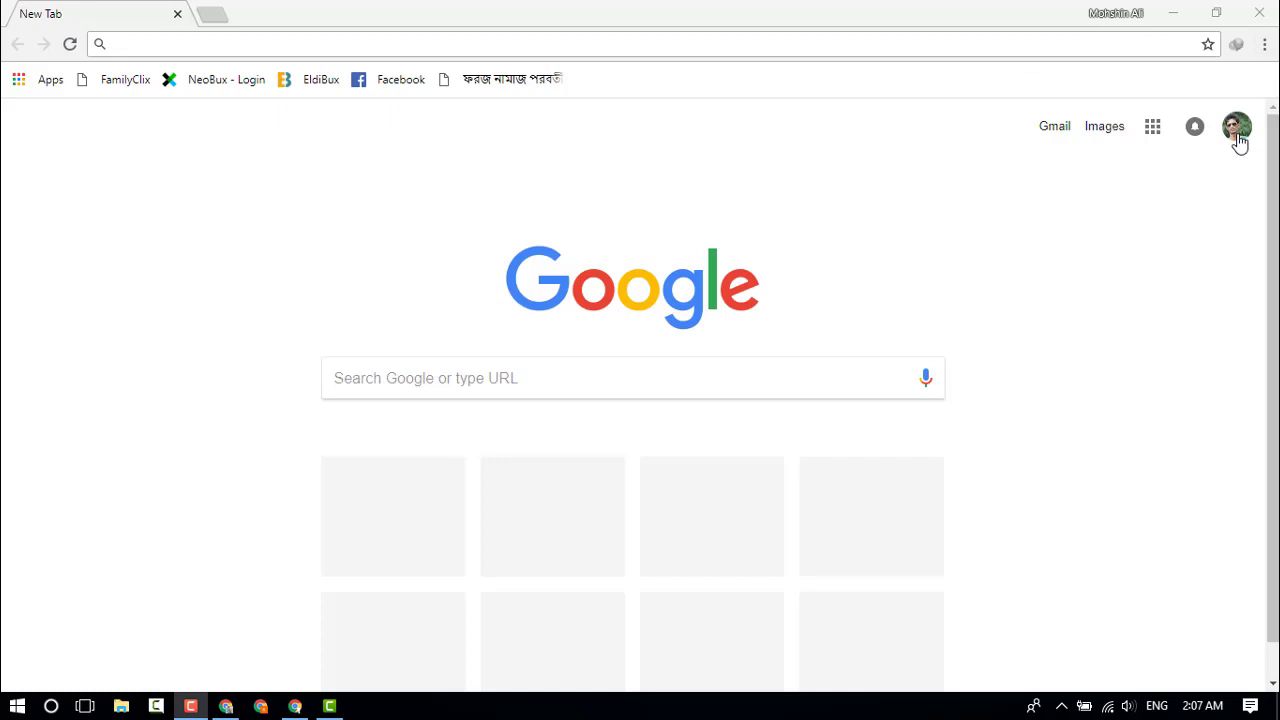
Step: Open Clear browsing data from the Chrome menu's More tools submenu
{"action": "left_click", "coordinate": [1264, 44]}
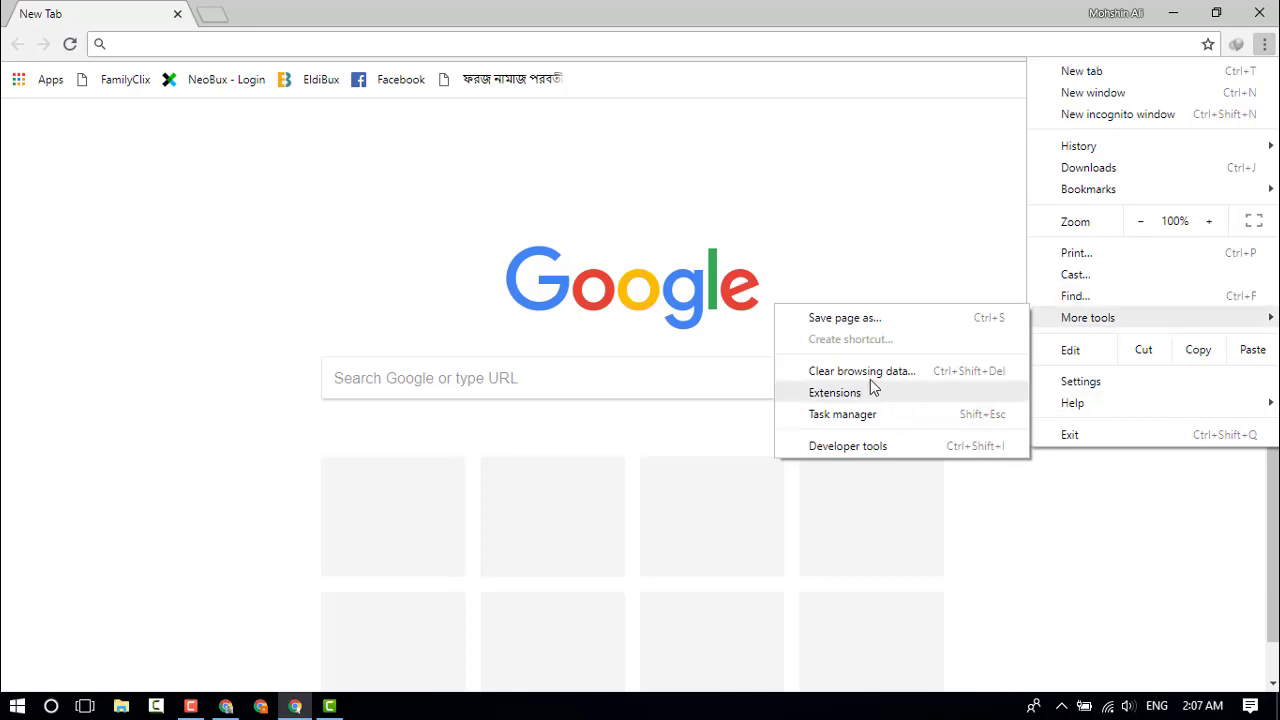
{"action": "mouse_move", "coordinate": [1088, 317]}
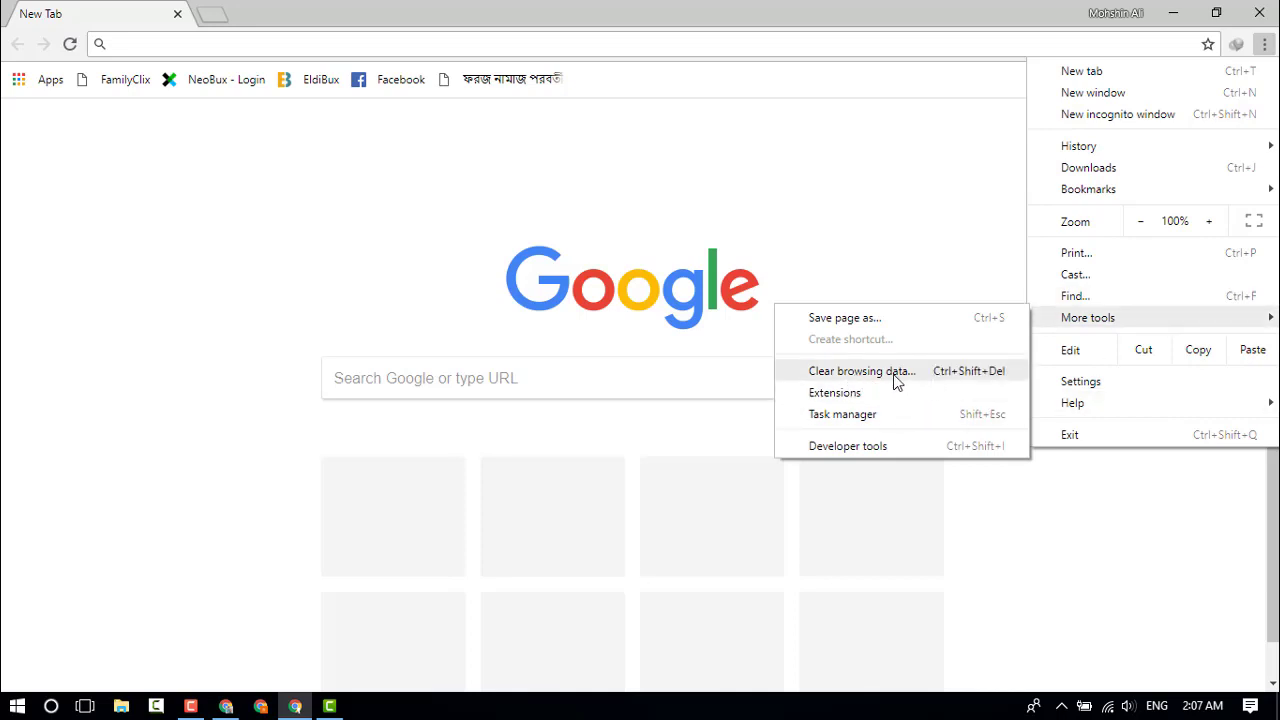
{"action": "left_click", "coordinate": [893, 381]}
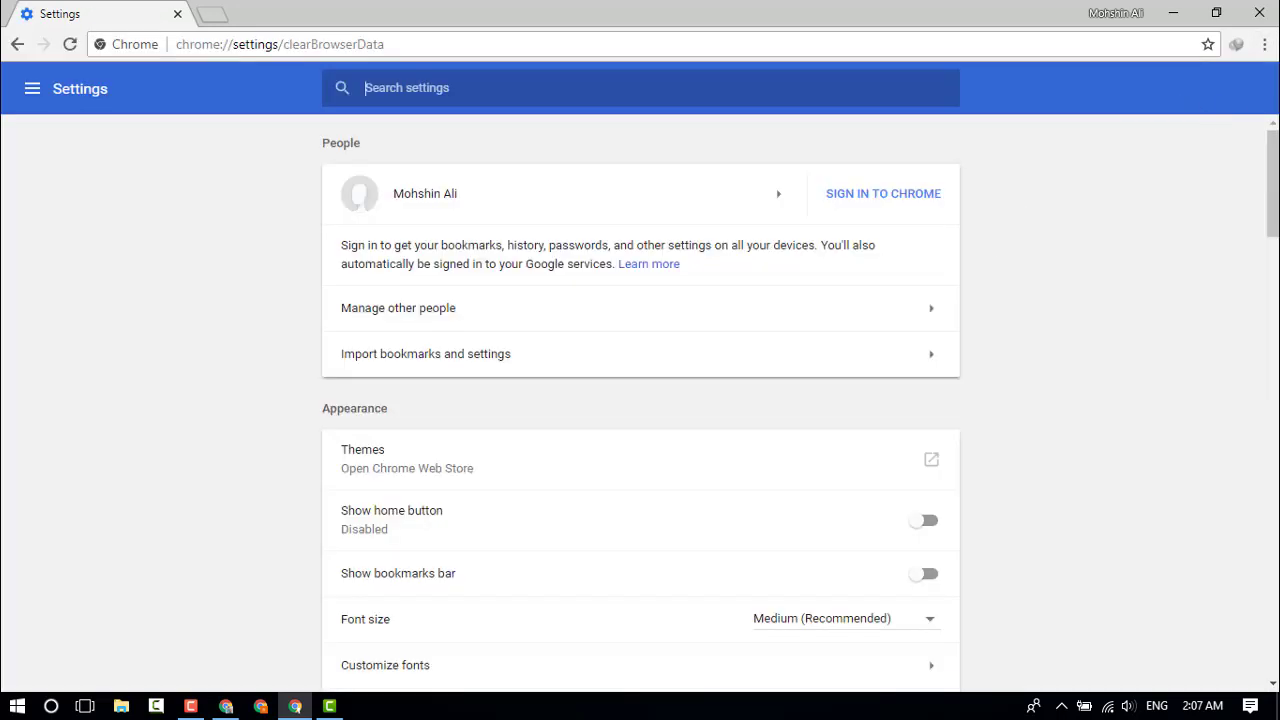
{"action": "left_click", "coordinate": [1270, 48]}
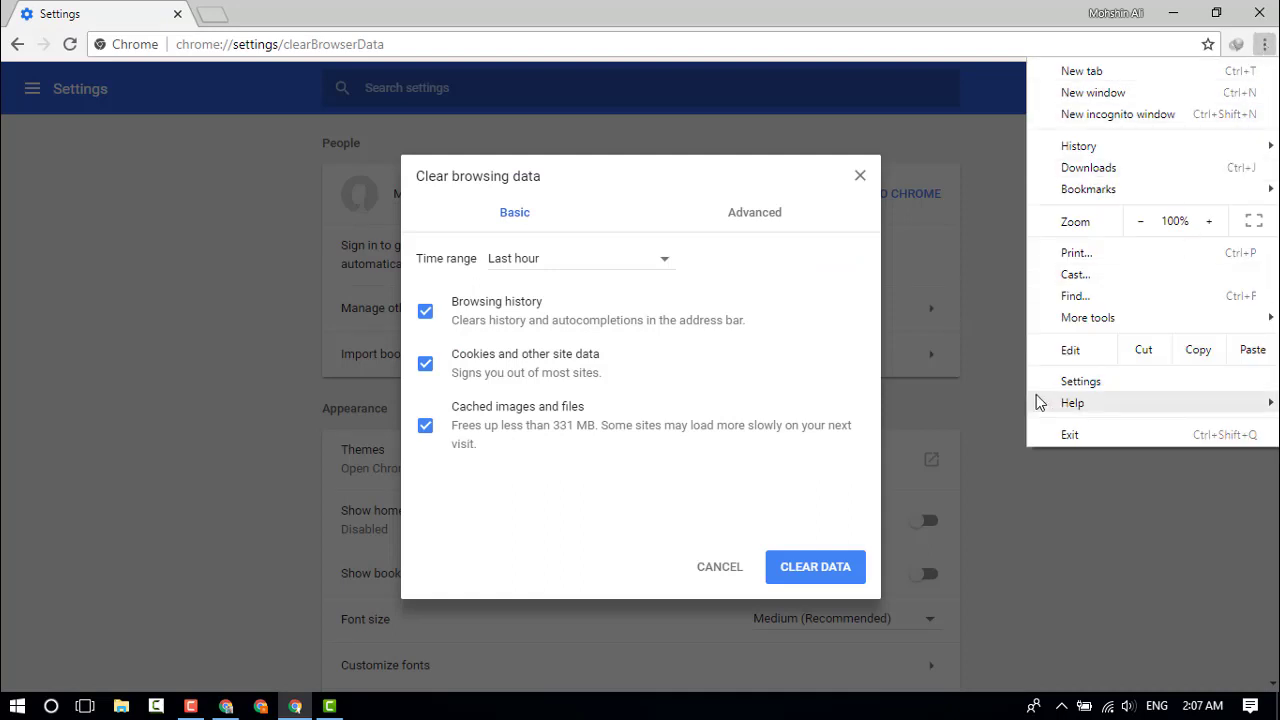
{"action": "mouse_move", "coordinate": [1088, 318]}
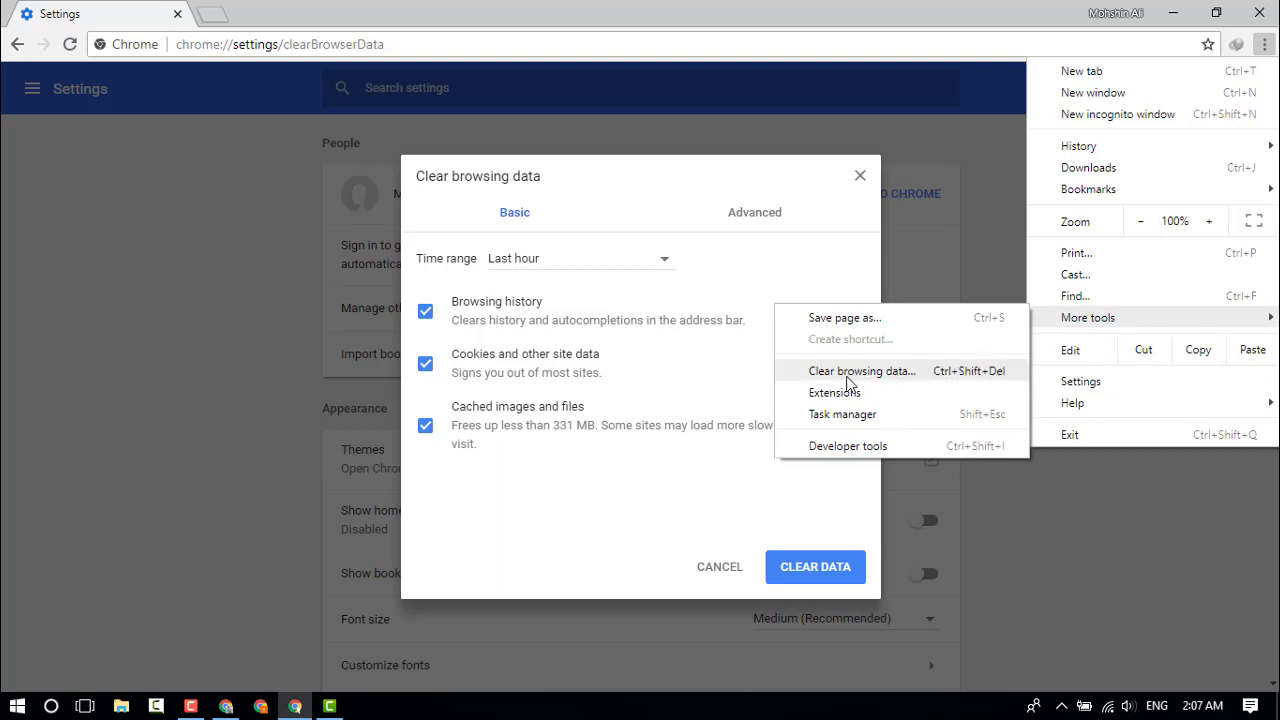
Step: On the Advanced tab, uncheck Browsing history and Download history, then clear the last hour's cookies and cache
{"action": "left_click", "coordinate": [893, 372]}
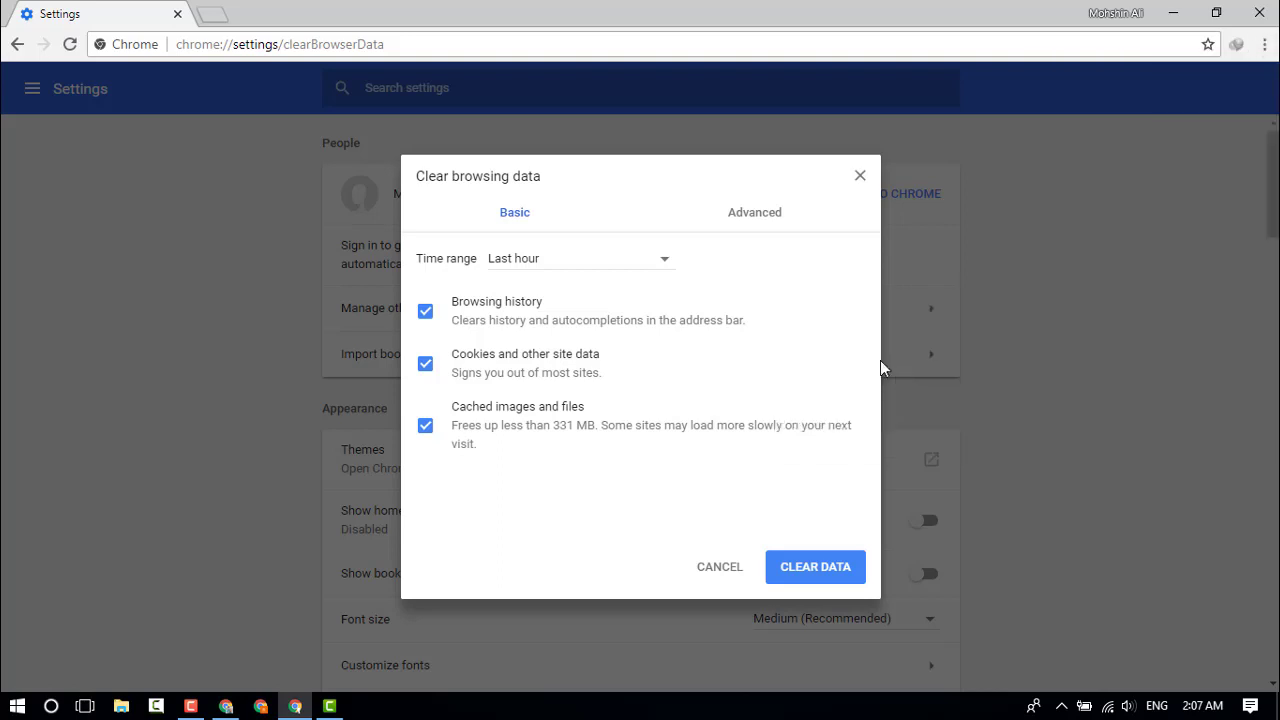
{"action": "left_click", "coordinate": [753, 225]}
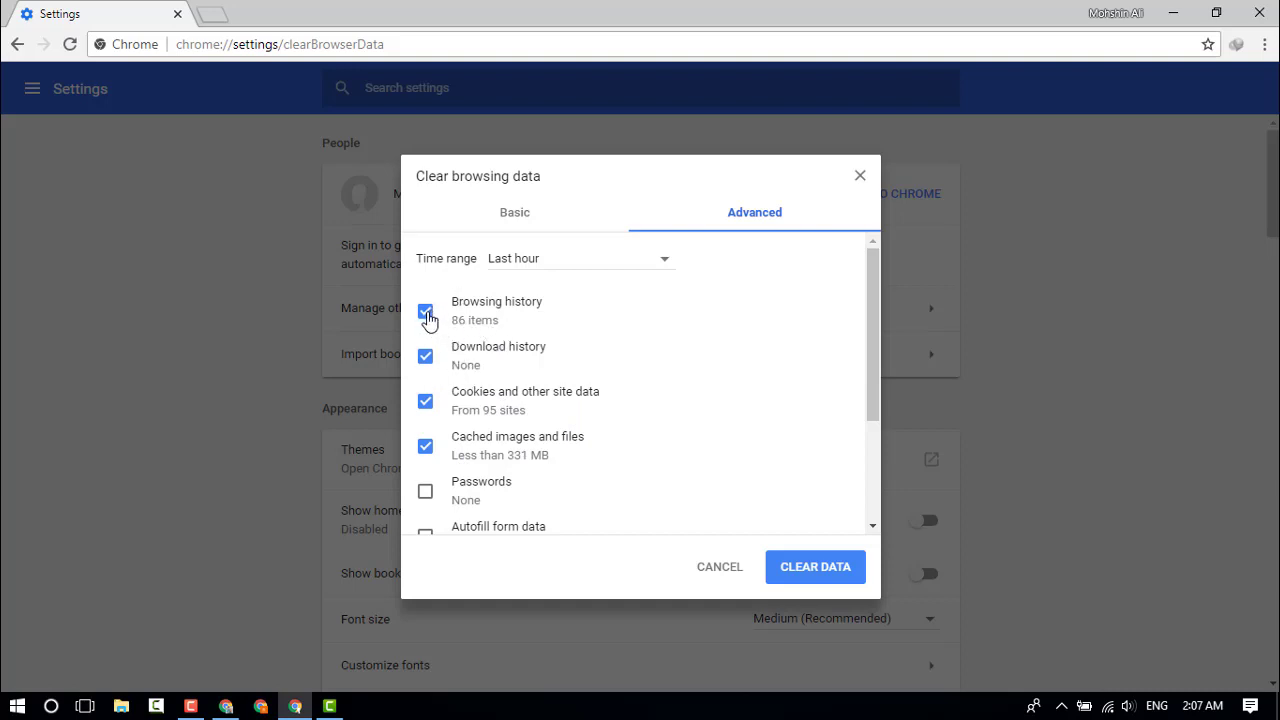
{"action": "left_click", "coordinate": [425, 316]}
{"action": "left_click", "coordinate": [427, 357]}
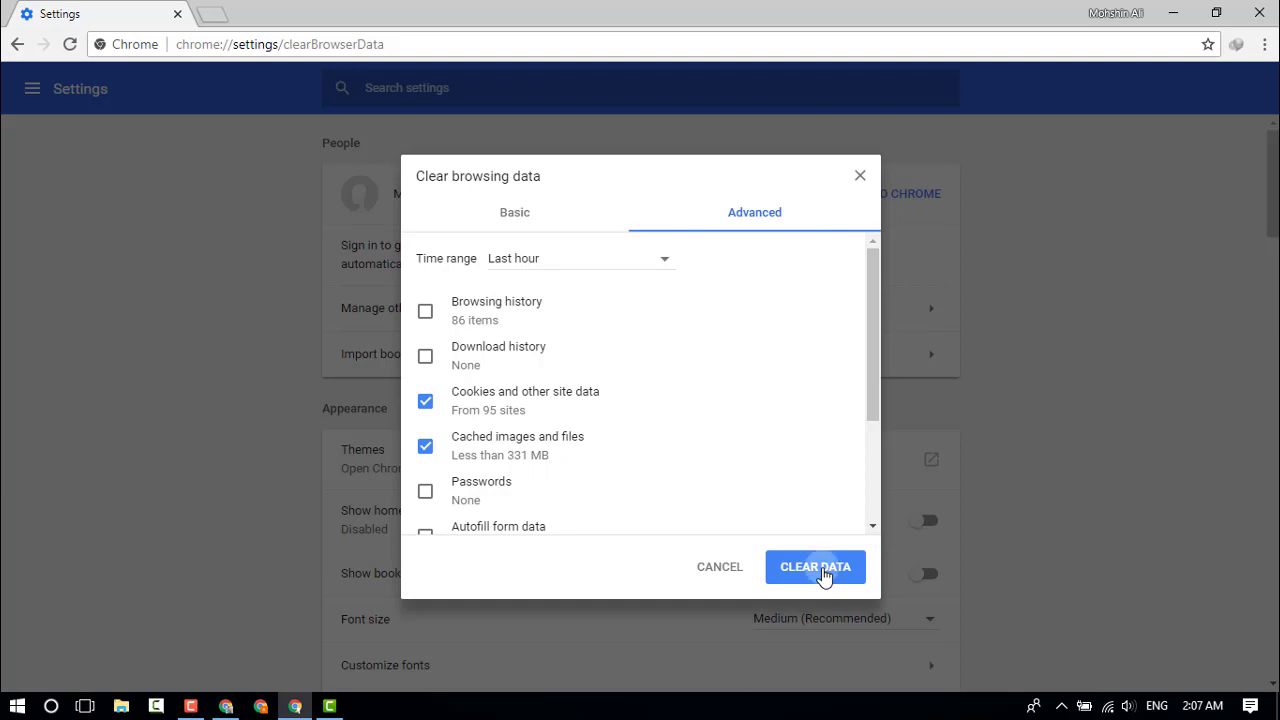
{"action": "left_click", "coordinate": [823, 577]}
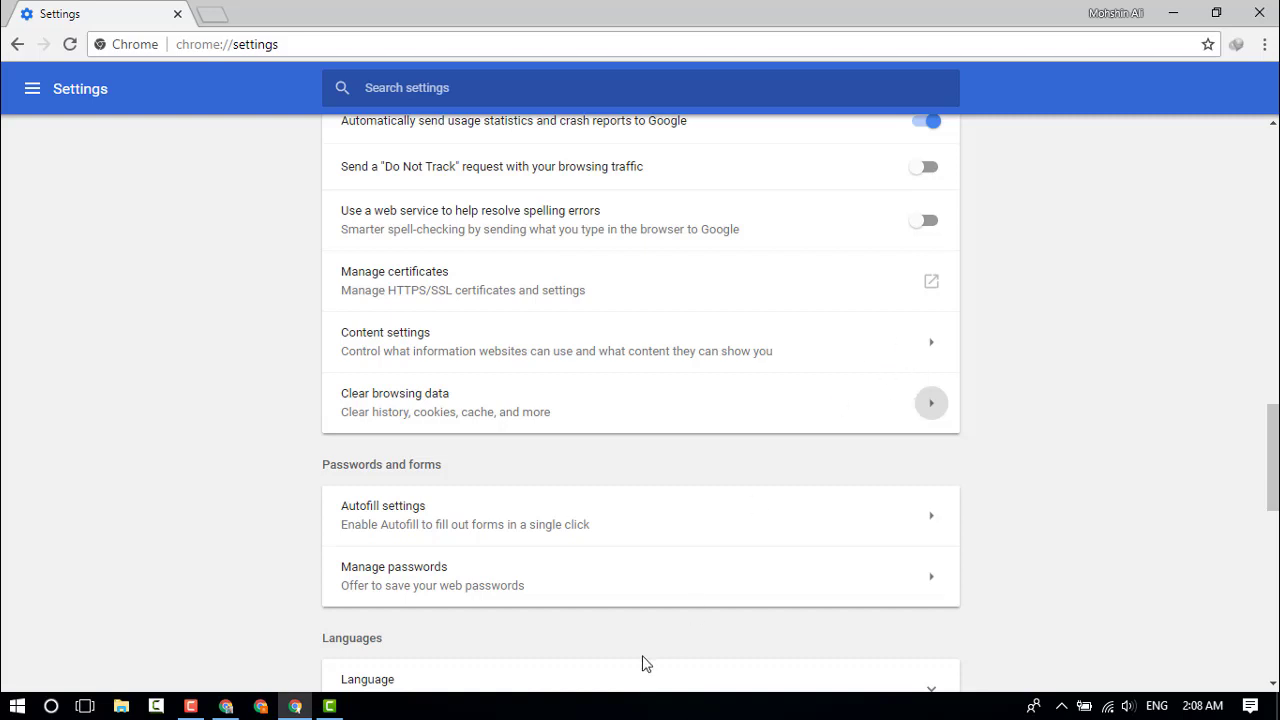
Step: Minimize Chrome, dismiss the This PC menus, and open the Win+X menu from the Start button
{"action": "left_click", "coordinate": [1175, 14]}
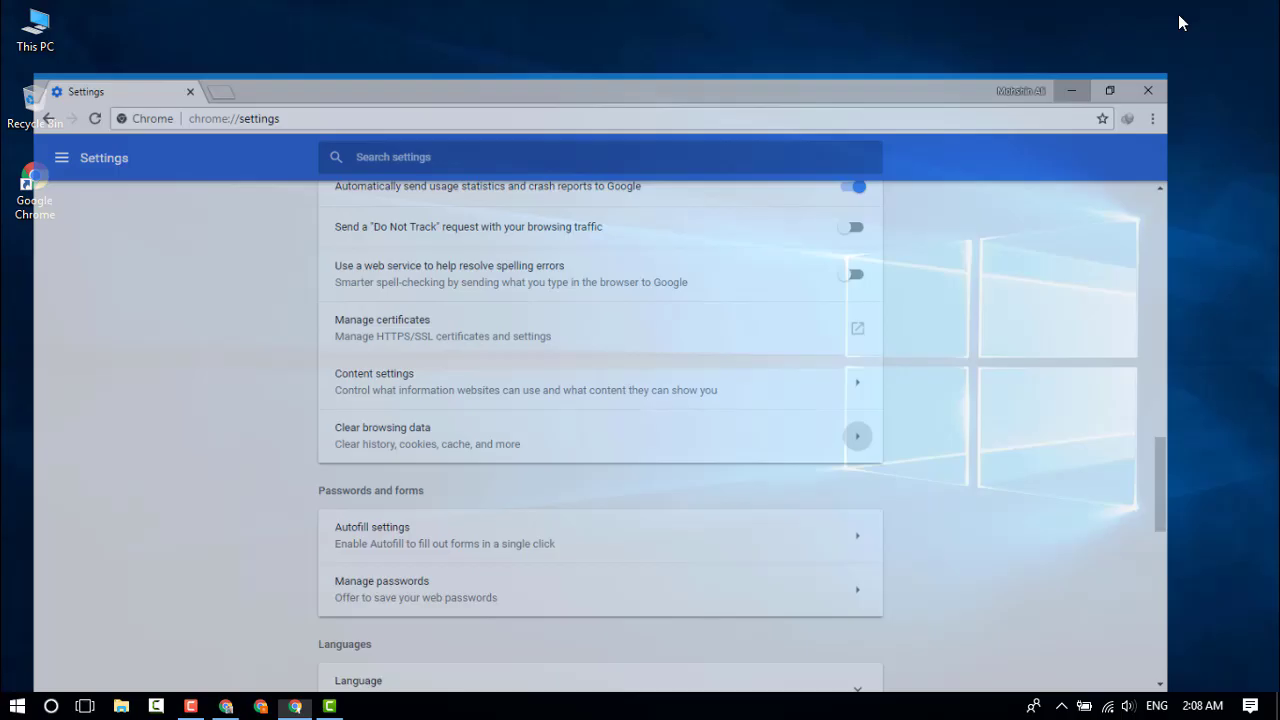
{"action": "right_click", "coordinate": [50, 30]}
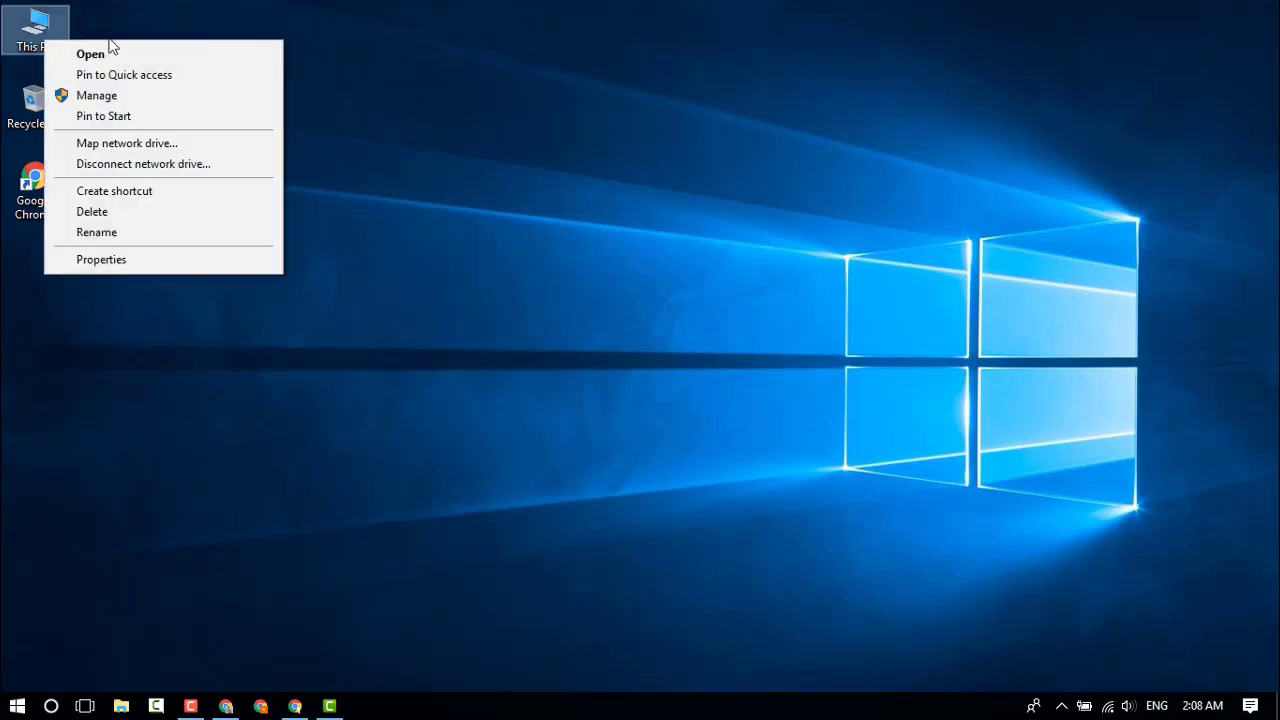
{"action": "left_click", "coordinate": [308, 72]}
{"action": "right_click", "coordinate": [440, 104]}
{"action": "left_click", "coordinate": [40, 35]}
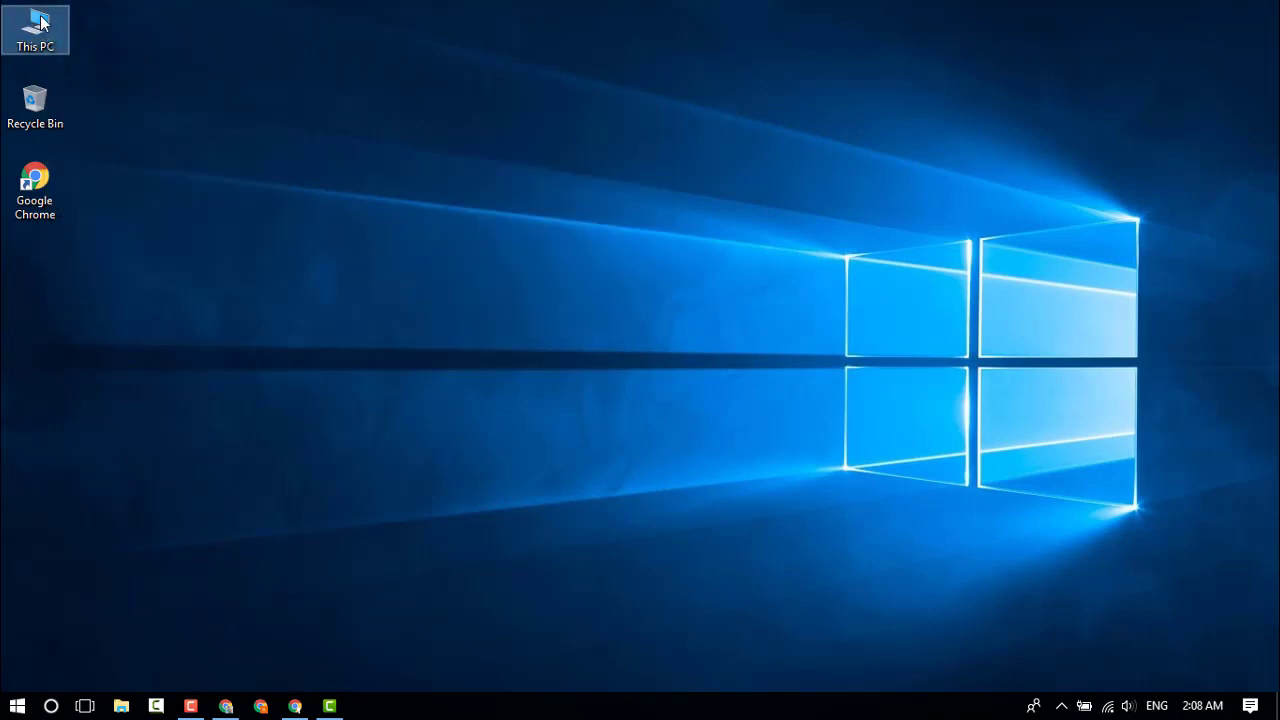
{"action": "right_click", "coordinate": [40, 33]}
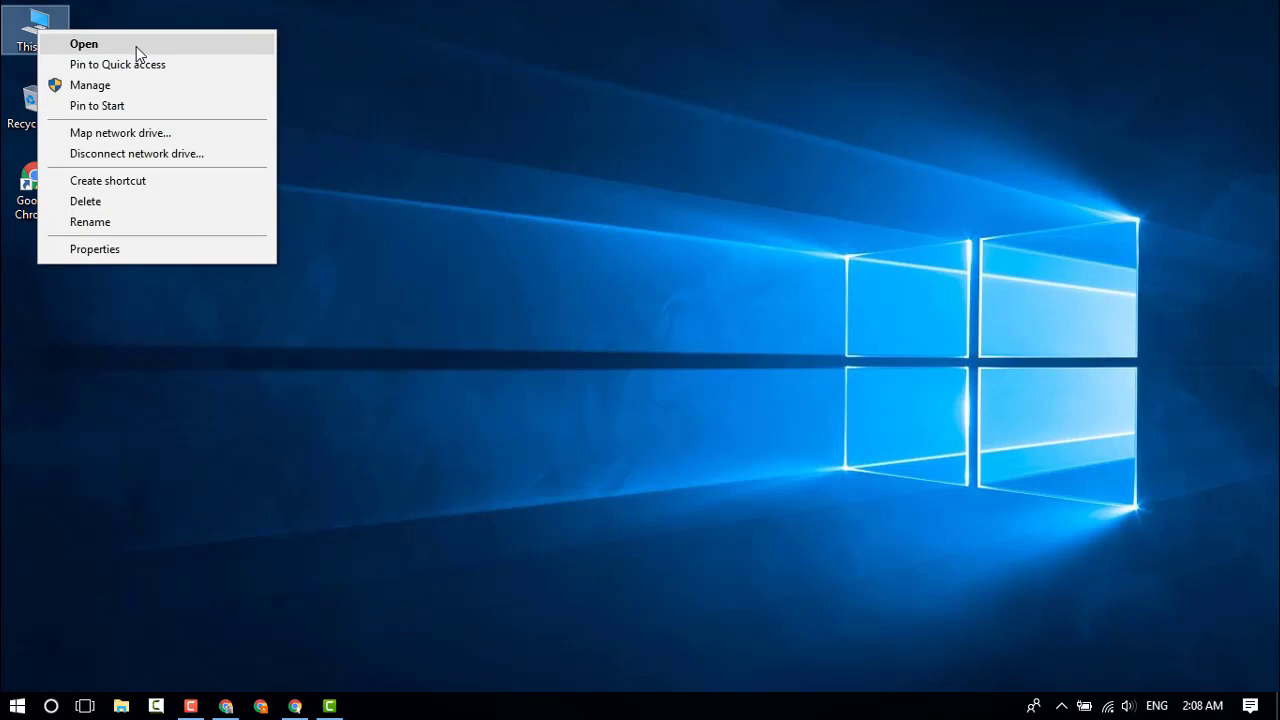
{"action": "left_click", "coordinate": [396, 90]}
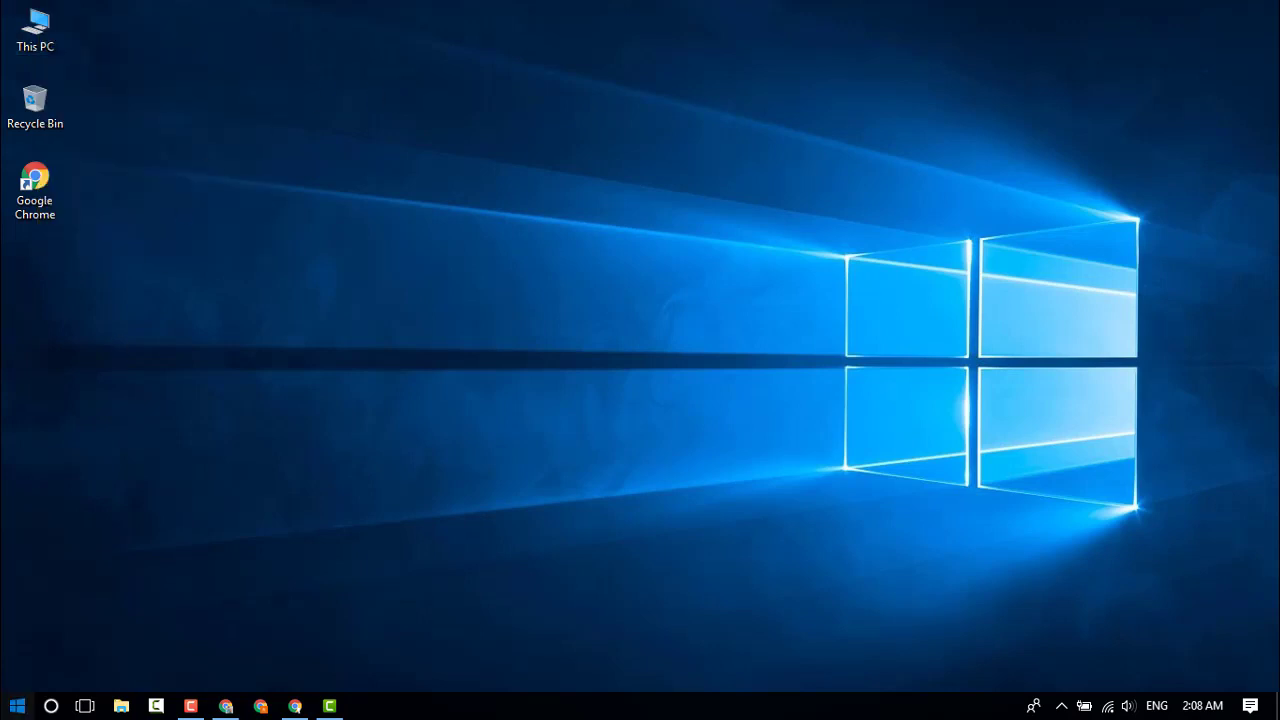
{"action": "right_click", "coordinate": [10, 702]}
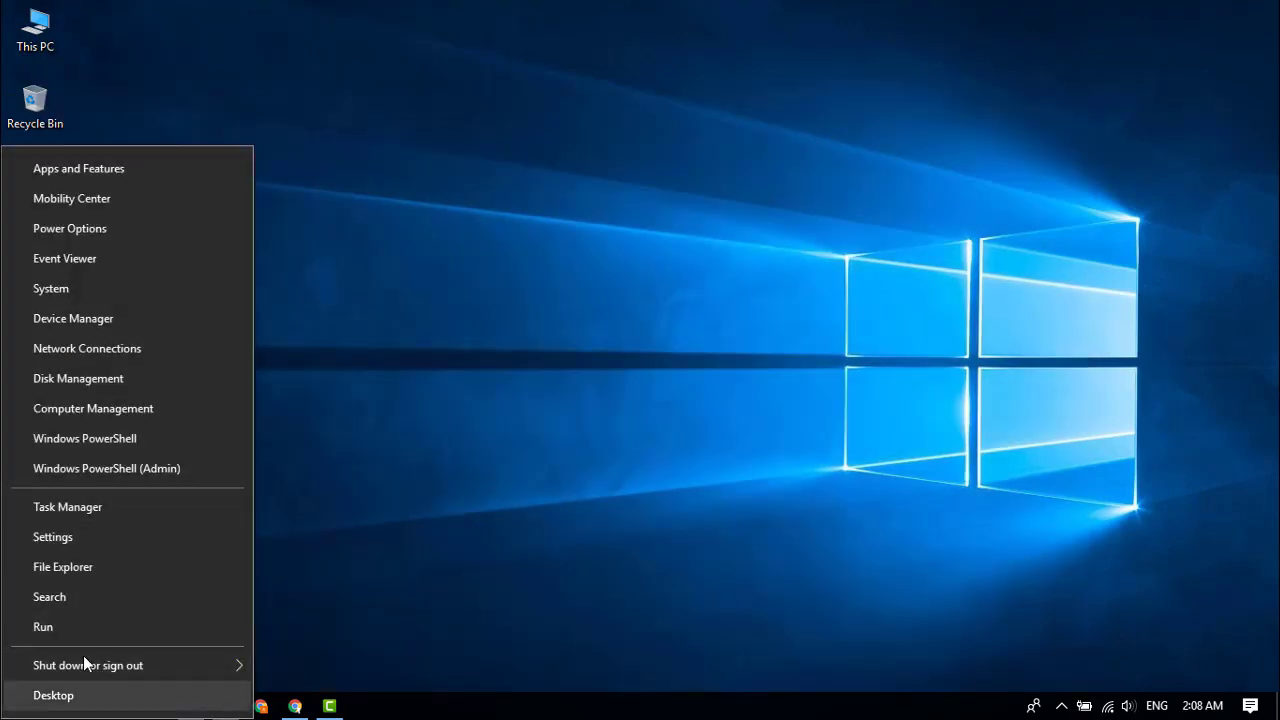
Step: Launch Device Manager, expand Display adapters, and bring up Intel(R) HD Graphics 520's context menu
{"action": "left_click", "coordinate": [106, 324]}
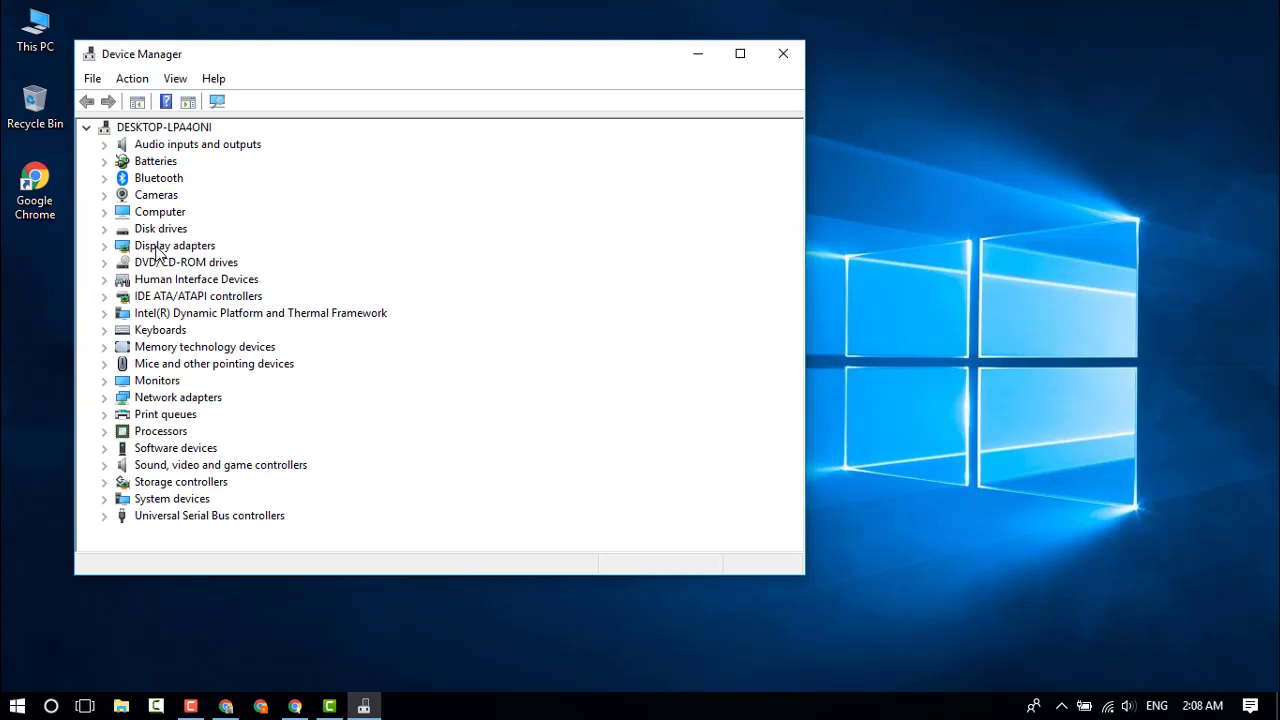
{"action": "left_click", "coordinate": [157, 253]}
{"action": "double_click", "coordinate": [150, 250]}
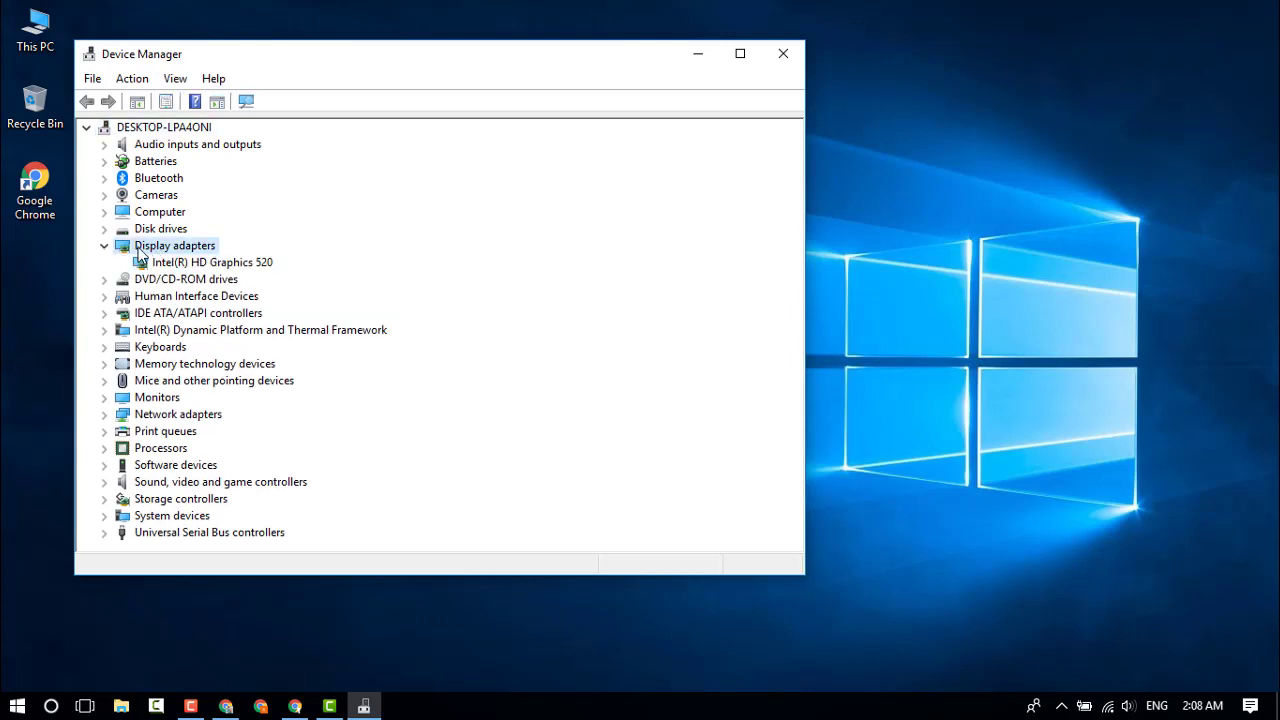
{"action": "right_click", "coordinate": [218, 265]}
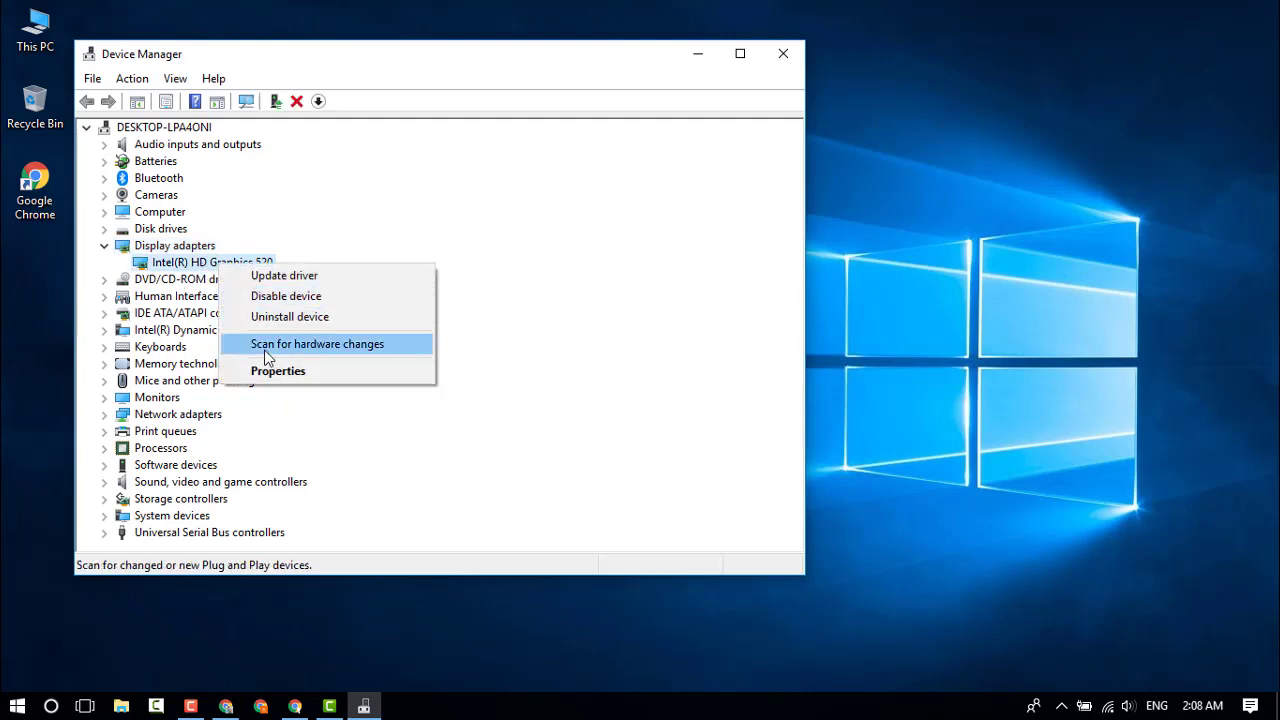
Step: Run Update driver for Intel(R) HD Graphics 520 with 'Search automatically for updated driver software'
{"action": "left_click", "coordinate": [294, 279]}
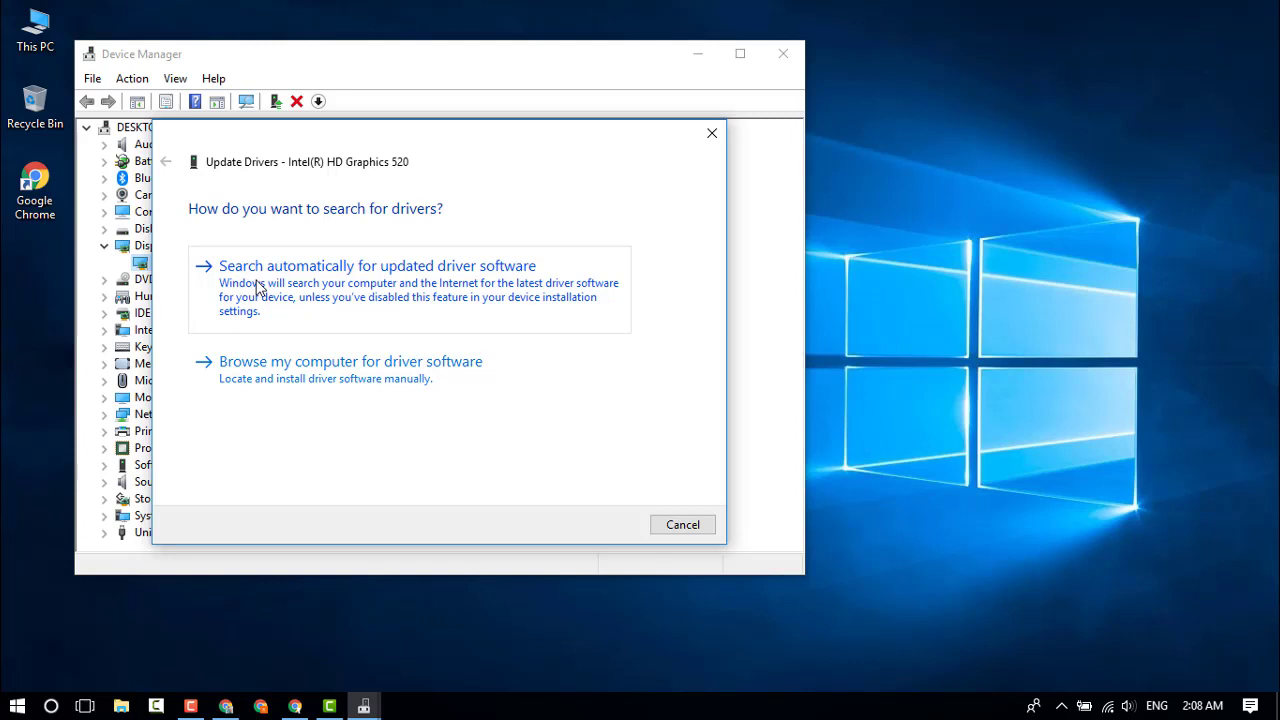
{"action": "left_click", "coordinate": [408, 290]}
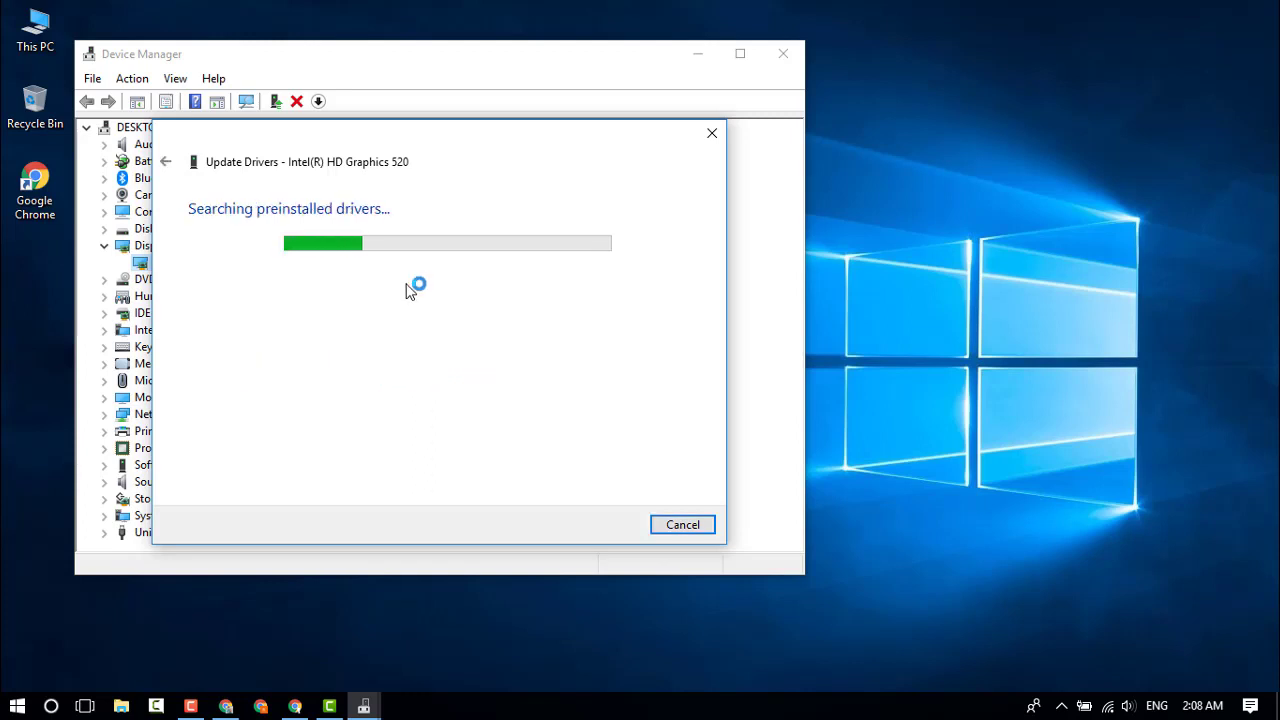